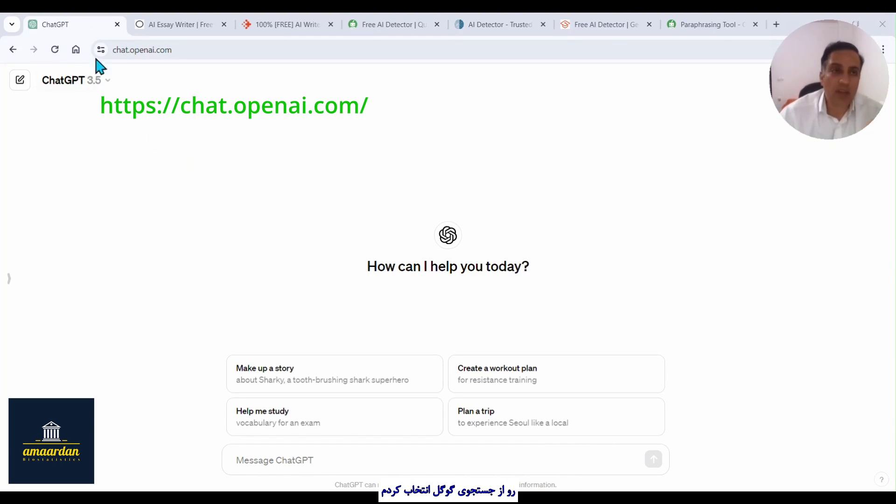
Look over the ChatGPT, The Good AI and ToolBaz AI Writer pages and their web addresses.
click(121, 50)
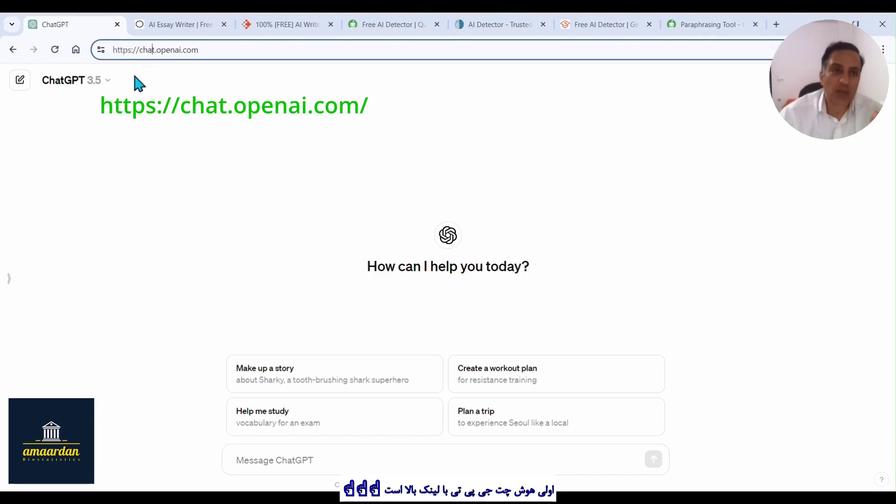
click(164, 49)
click(182, 23)
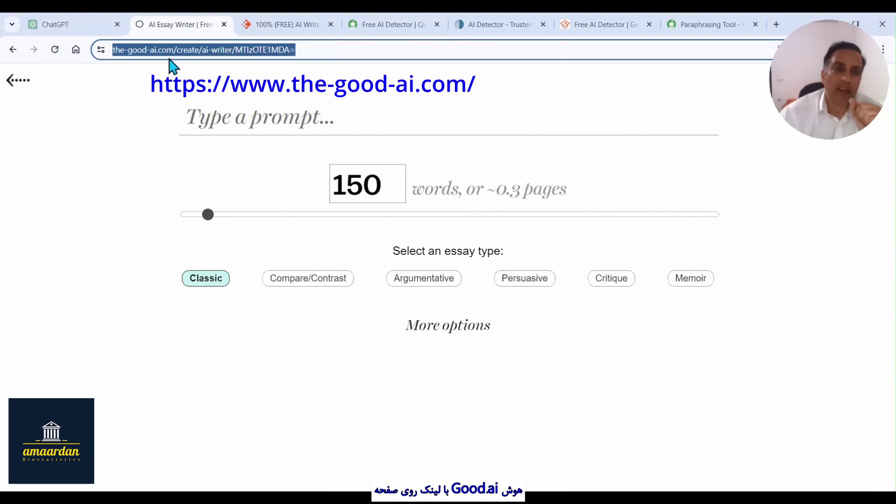
click(287, 26)
click(158, 50)
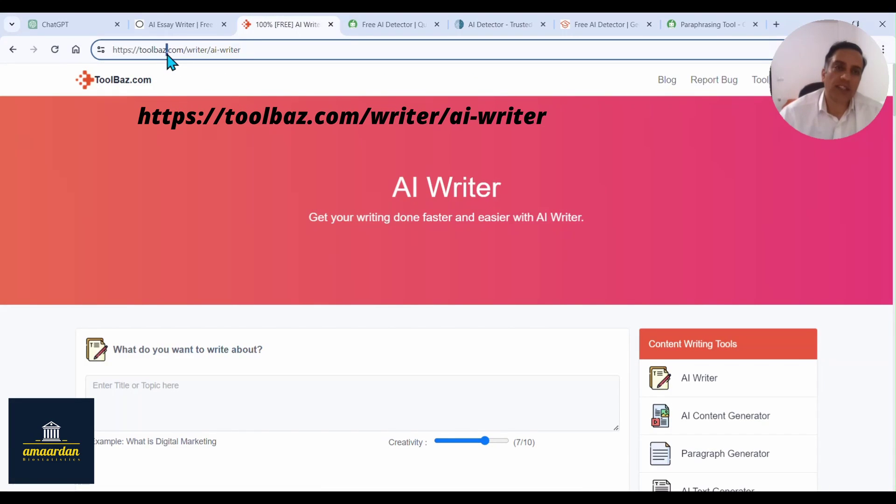
triple_click(167, 51)
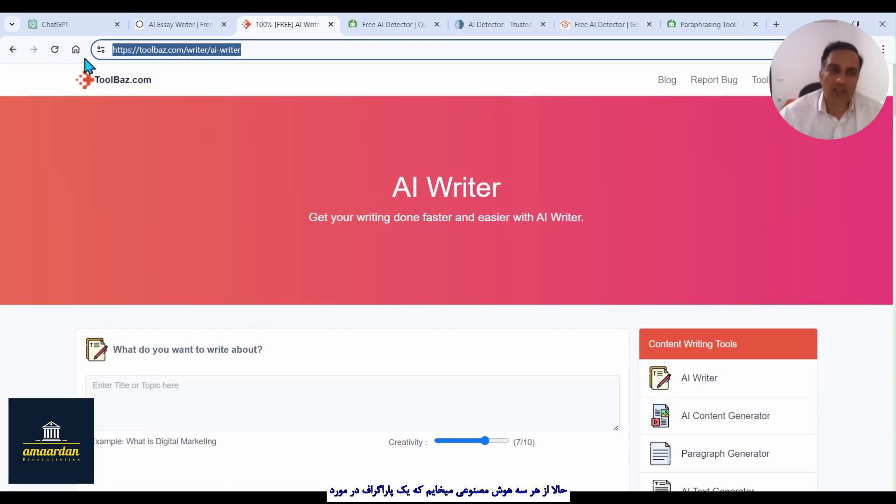
Enter the prompt "write a paragraph about biostatistics." in ChatGPT, copy the prompt text and send it.
click(75, 24)
click(263, 456)
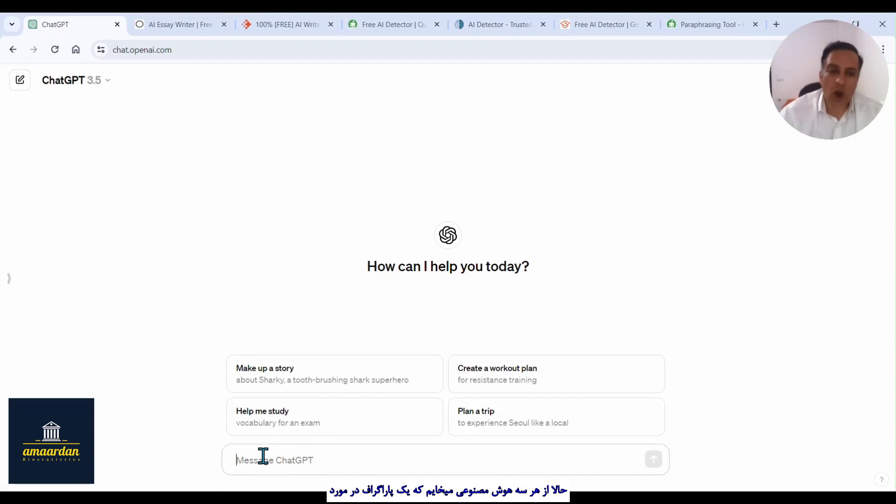
text(write)
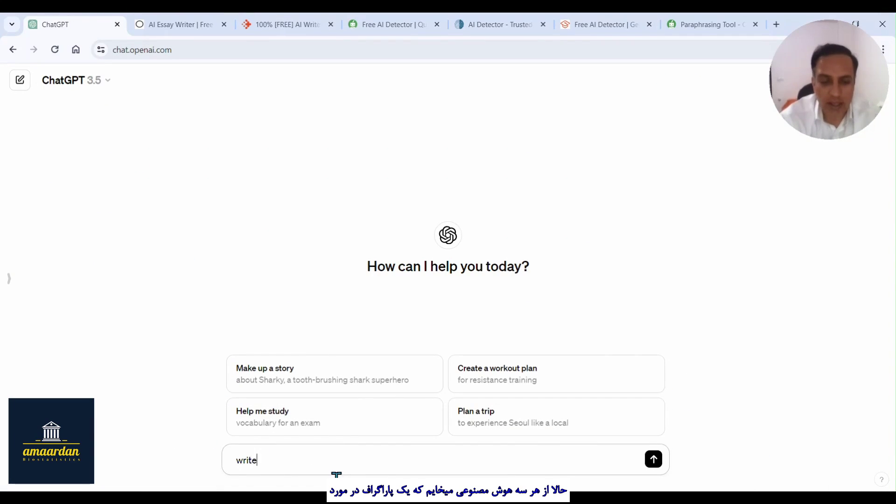
text( a paragraph about biostatistics.)
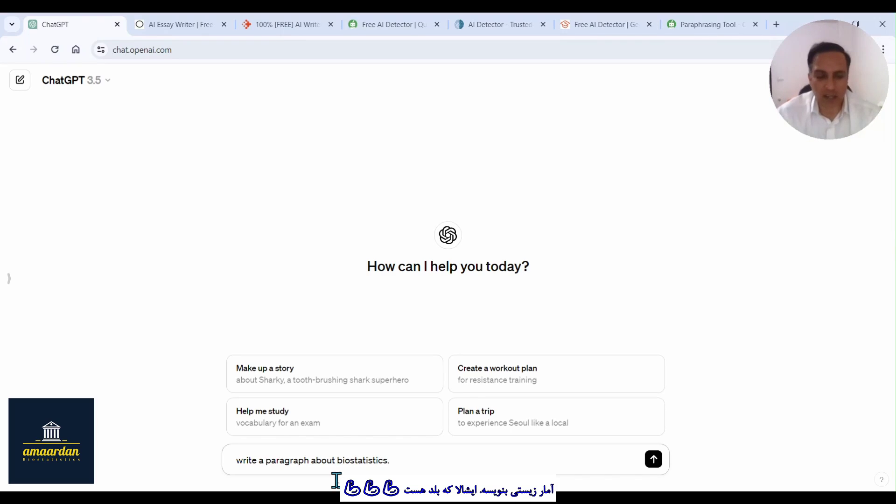
key(ctrl+a)
key(ctrl+c)
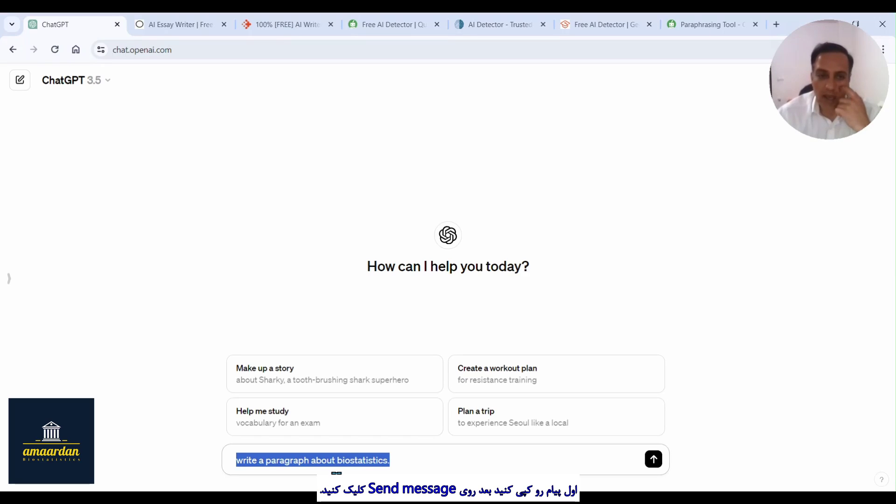
click(653, 459)
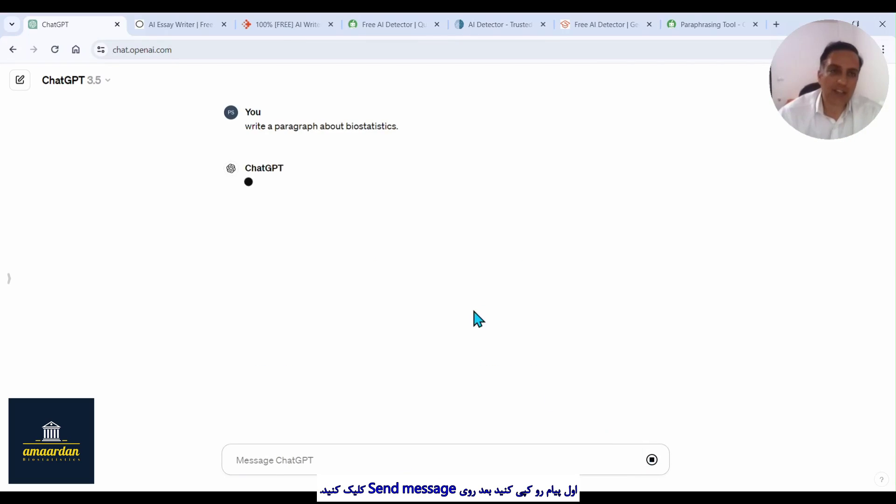
Paste the copied biostatistics prompt into The Good AI essay writer and generate the essay.
mouse_move(171, 26)
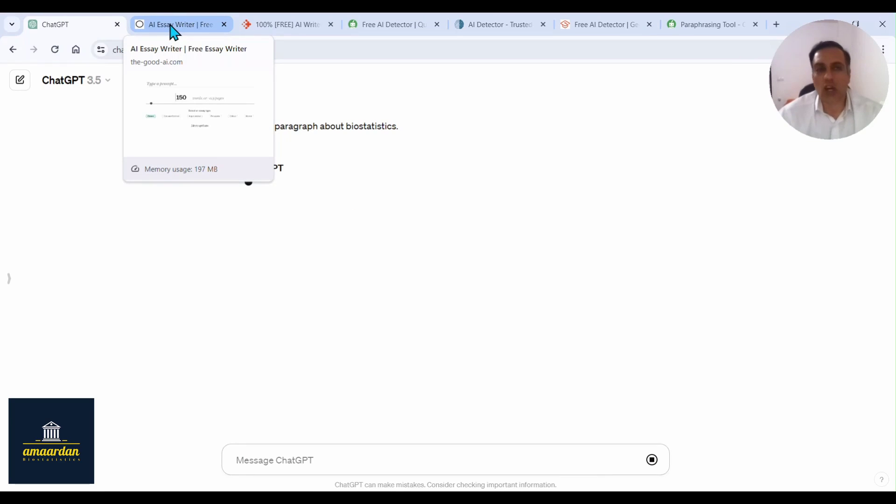
click(172, 29)
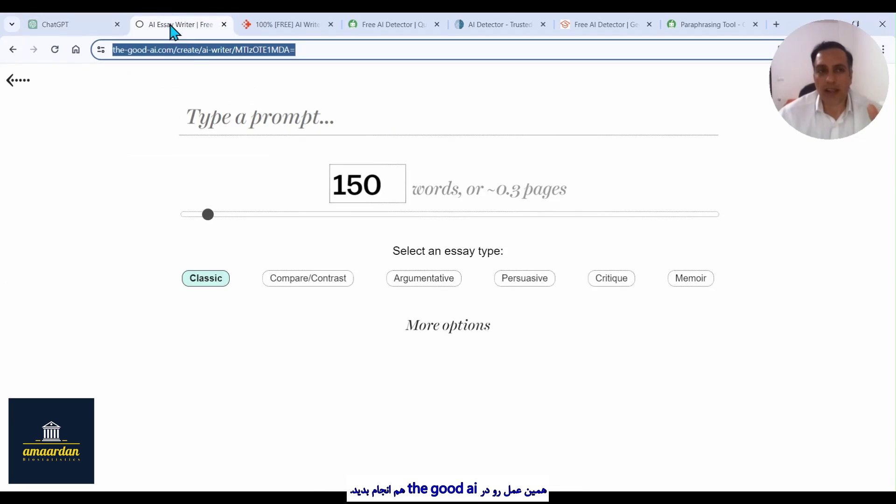
click(212, 123)
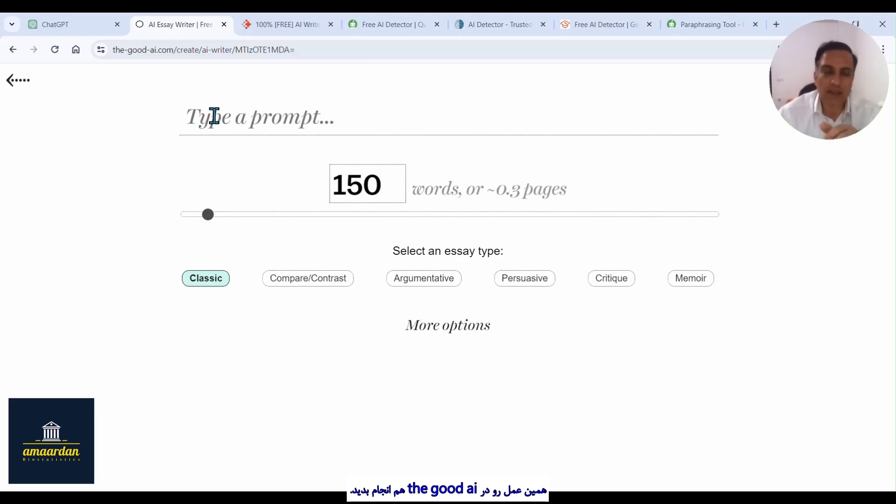
right_click(213, 117)
click(260, 231)
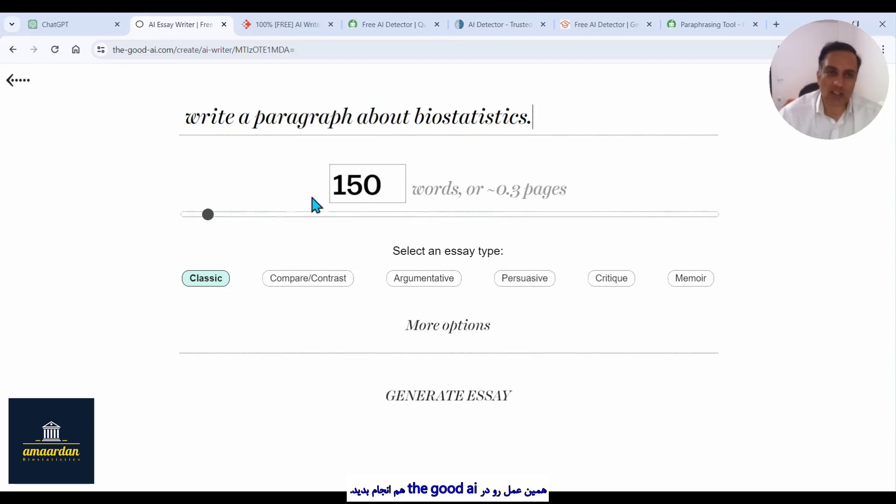
click(444, 409)
Paste the same prompt into ToolBaz AI Writer, complete the human verification and start writing the text.
click(300, 25)
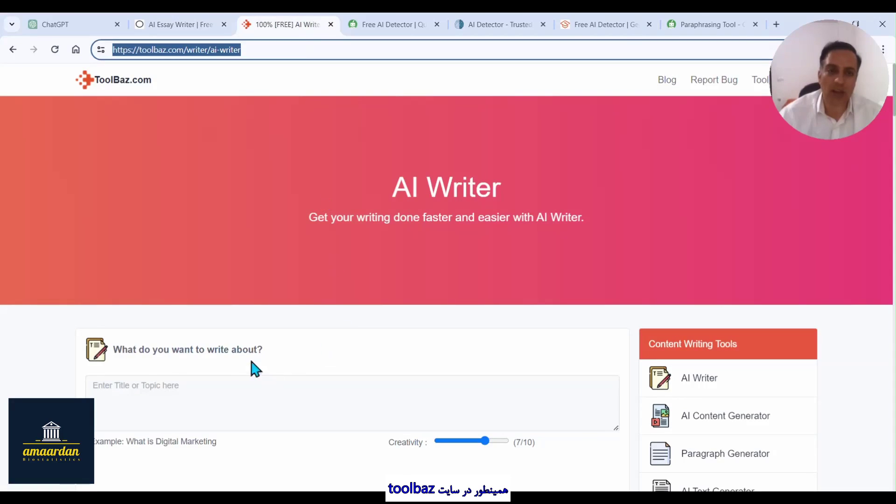
click(122, 392)
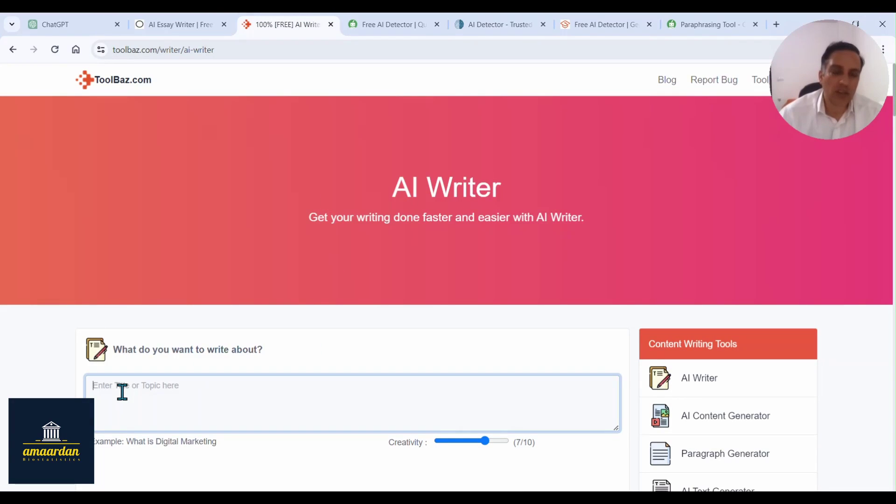
right_click(122, 392)
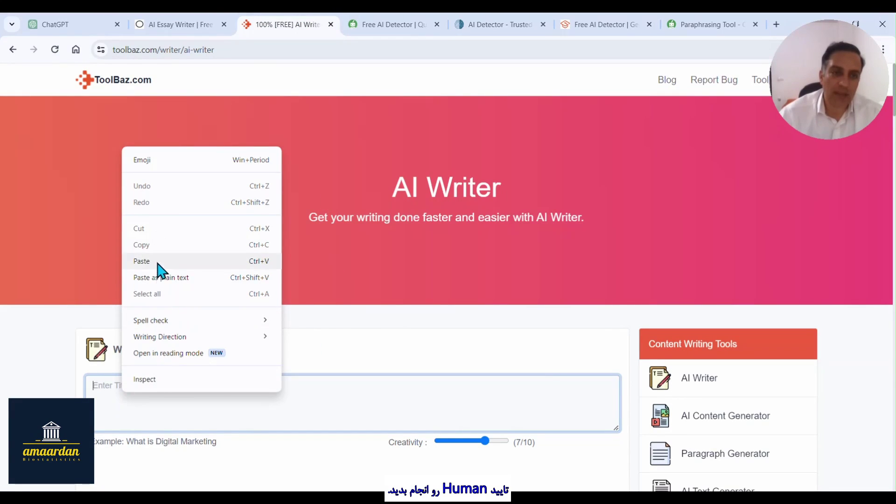
click(141, 261)
scroll(49, 280, down, 3)
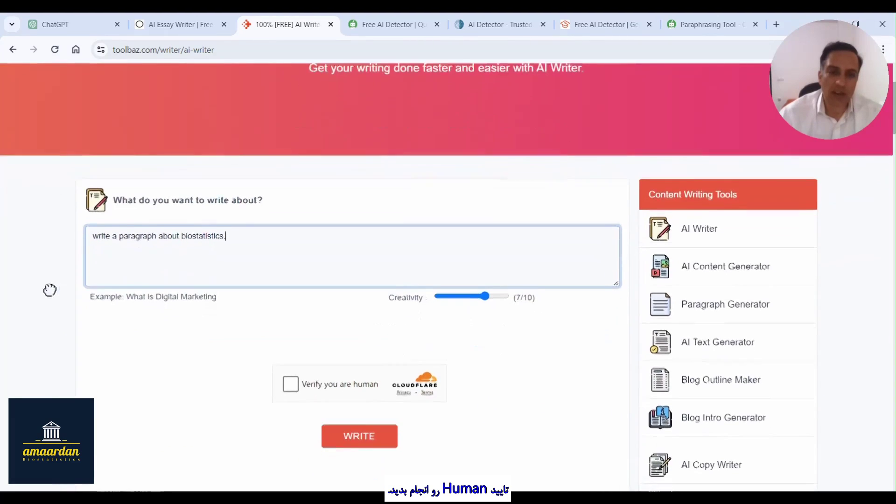
click(289, 360)
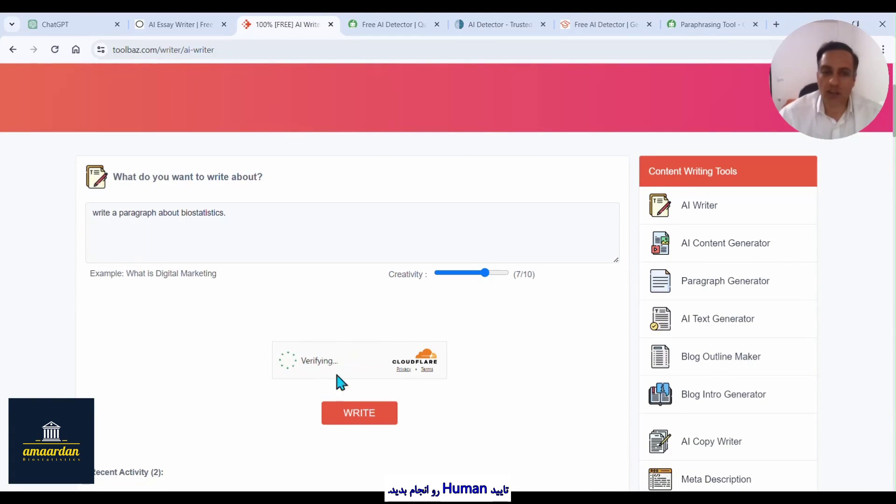
click(337, 419)
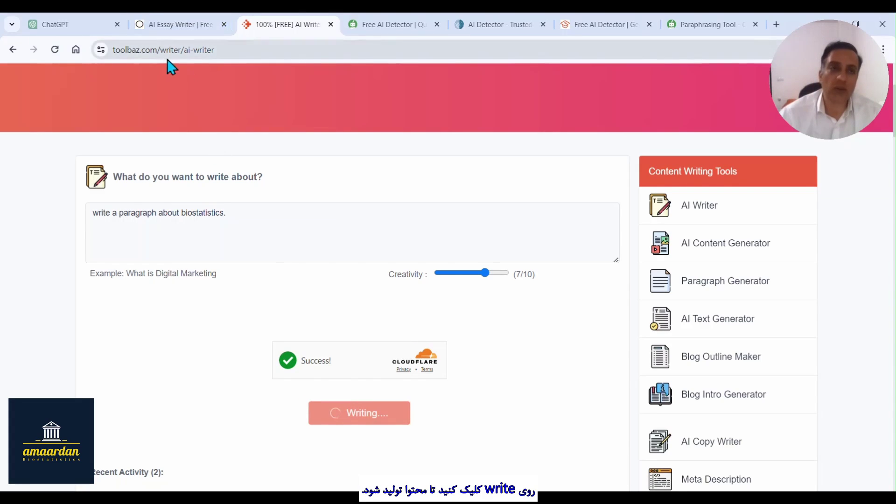
Review the generated biostatistics texts in ChatGPT, The Good AI and ToolBaz, highlighting each one in full, and return to ChatGPT.
click(72, 27)
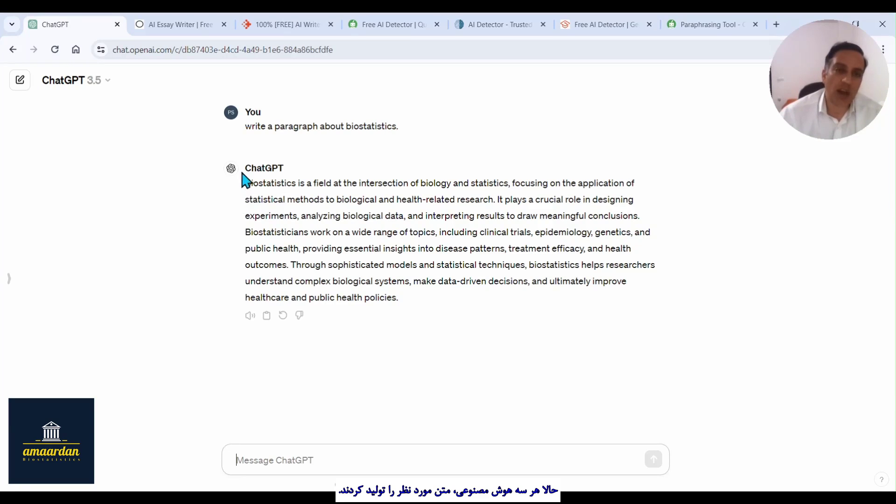
drag(246, 182, 438, 311)
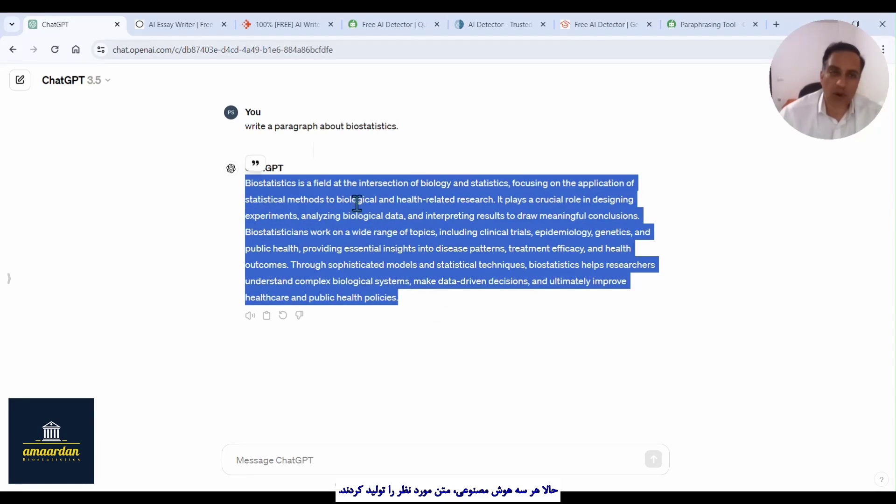
click(184, 28)
scroll(177, 150, down, 1)
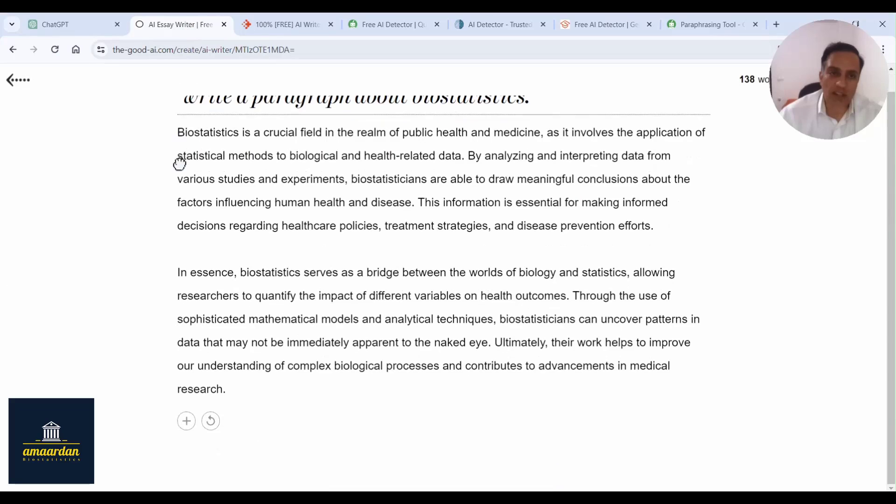
drag(181, 140, 261, 389)
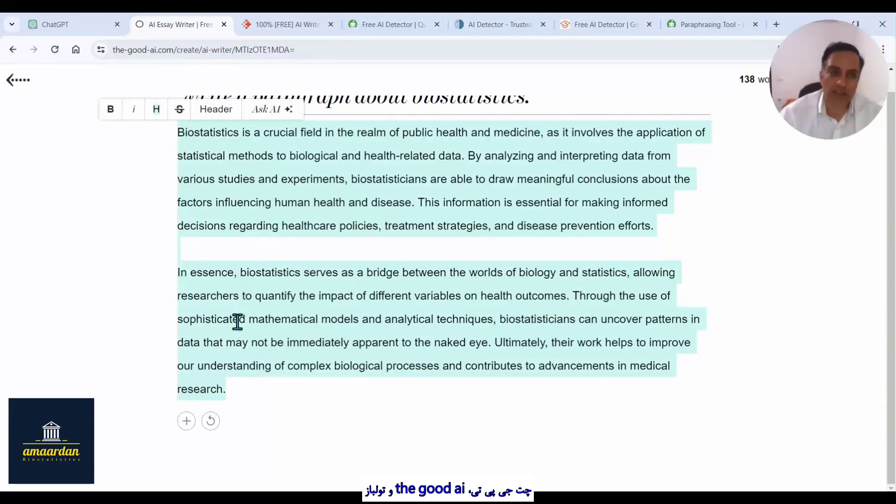
click(298, 27)
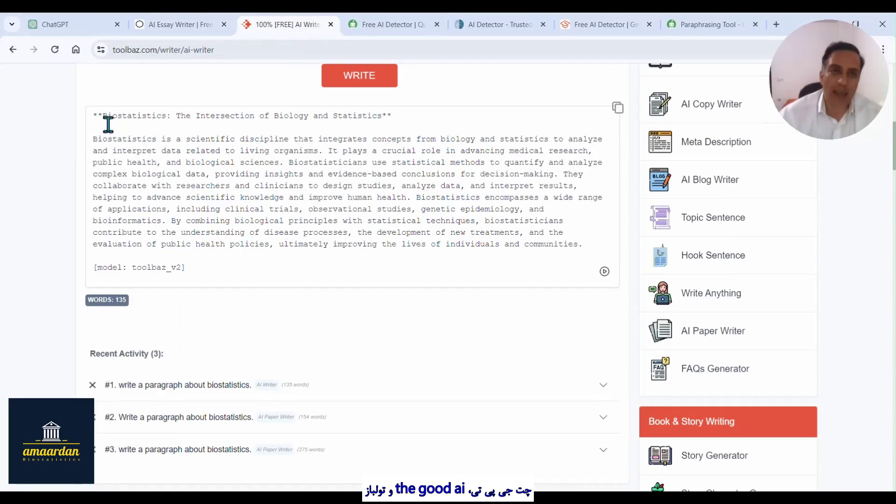
drag(96, 118, 206, 266)
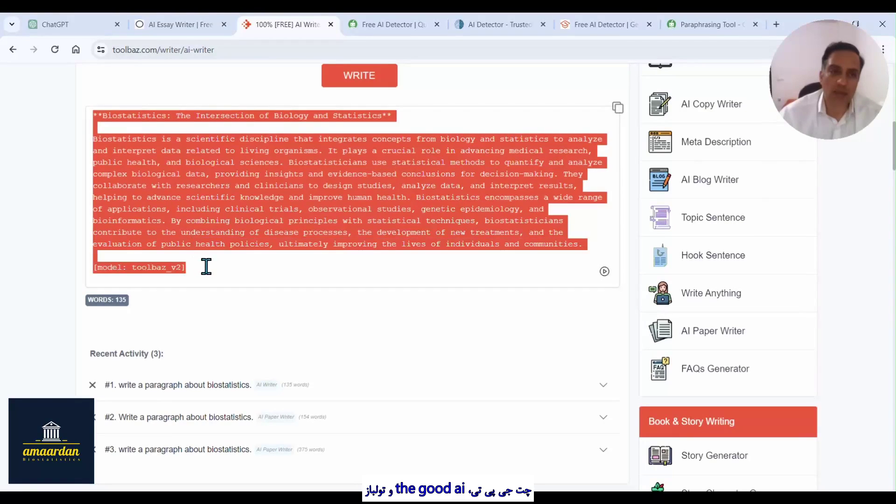
click(70, 26)
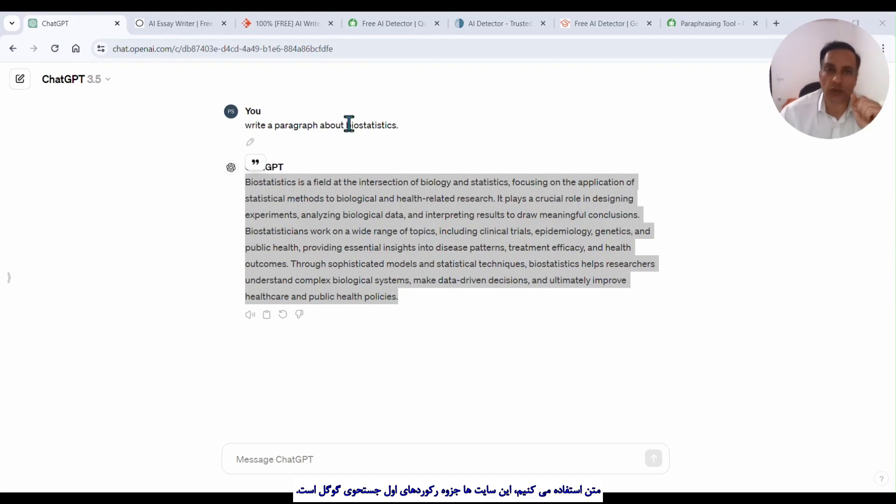
Look over the QuillBot, ZeroGPT and Scribbr AI detector pages and their web addresses.
click(400, 24)
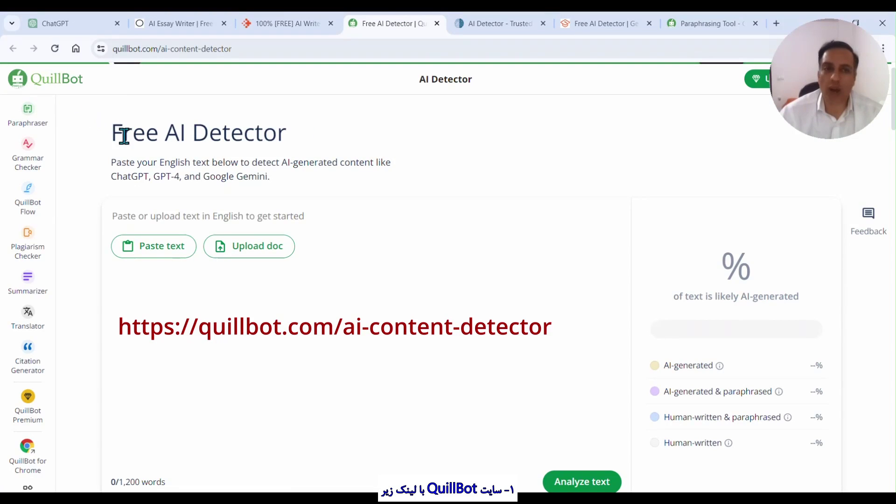
click(145, 48)
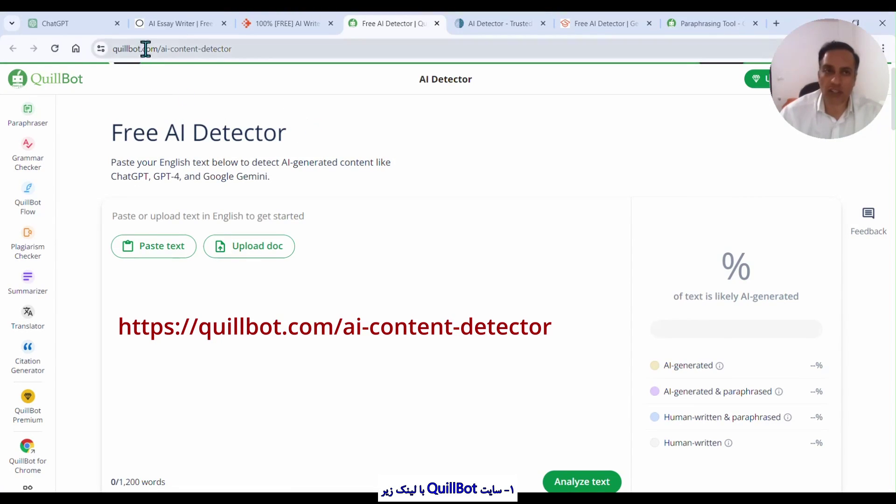
click(520, 28)
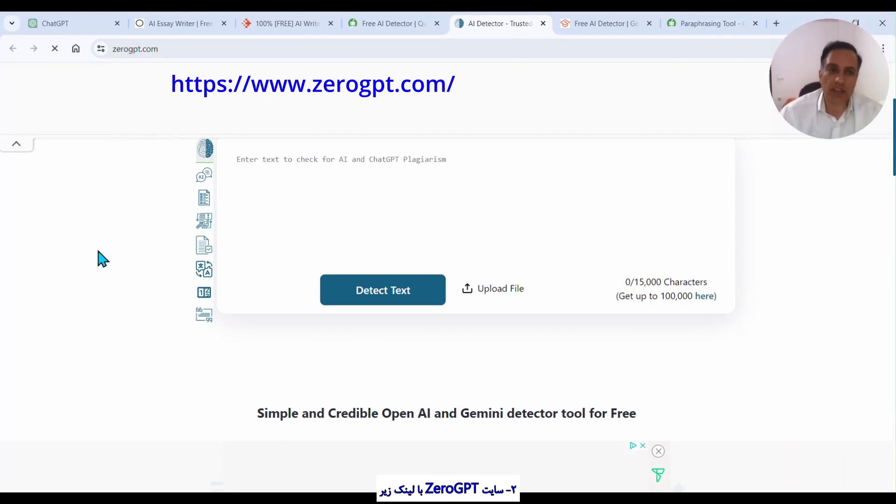
click(122, 48)
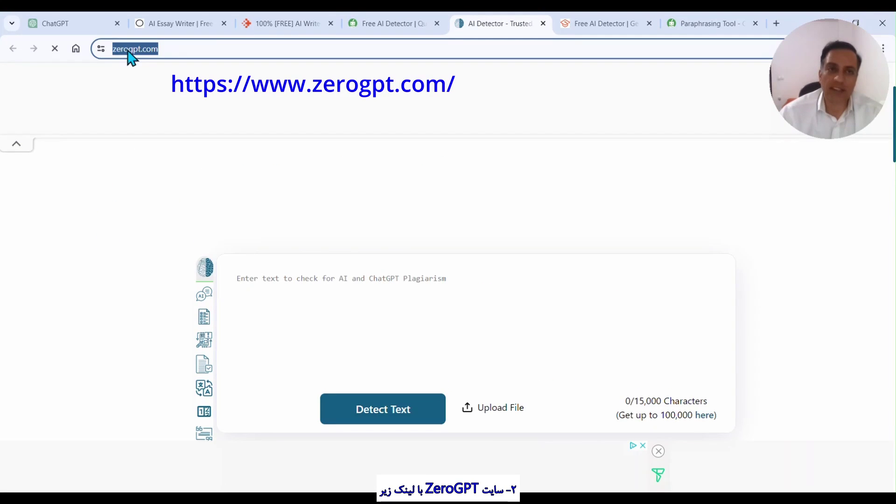
click(592, 26)
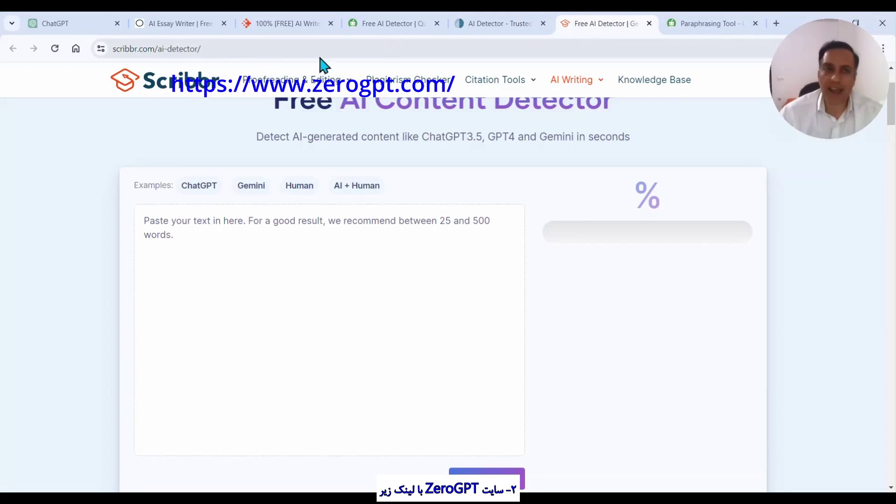
click(154, 48)
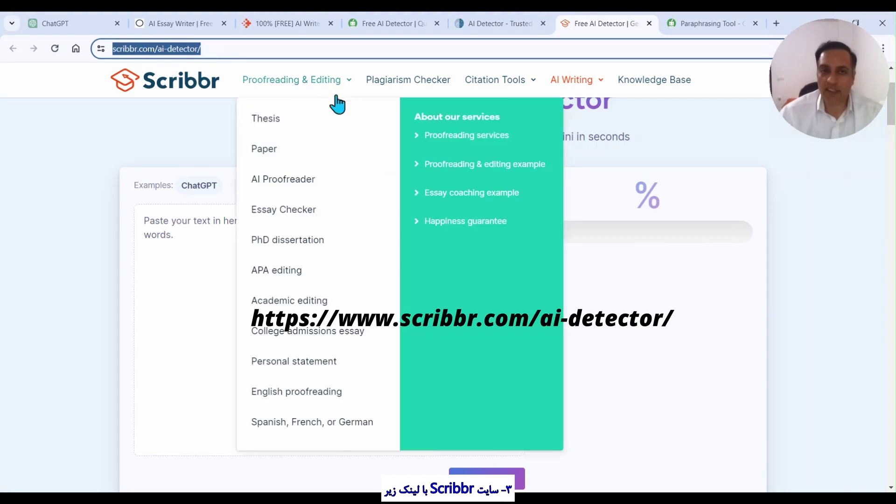
Revisit the texts from the three AI writers and go back to the ChatGPT answer.
click(63, 26)
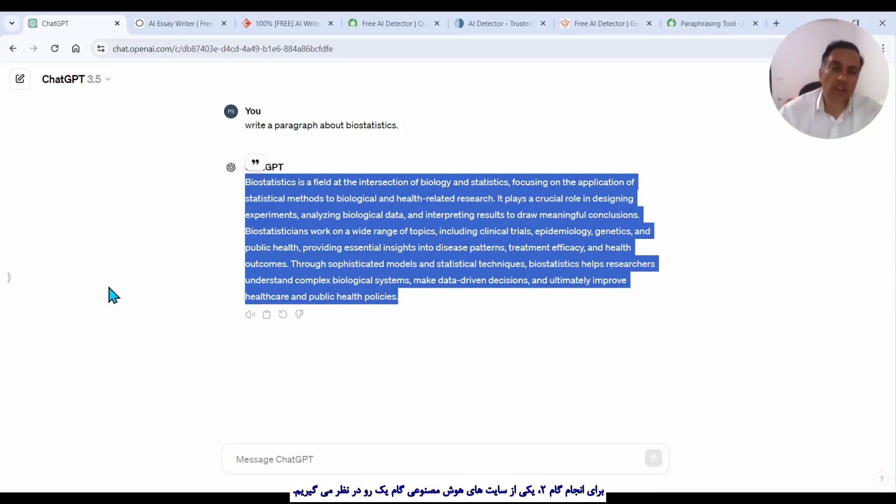
click(176, 23)
click(265, 23)
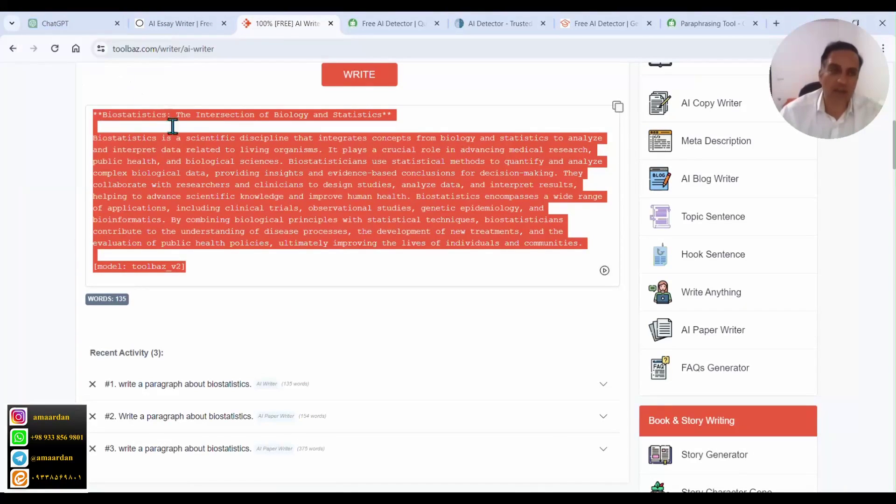
click(88, 29)
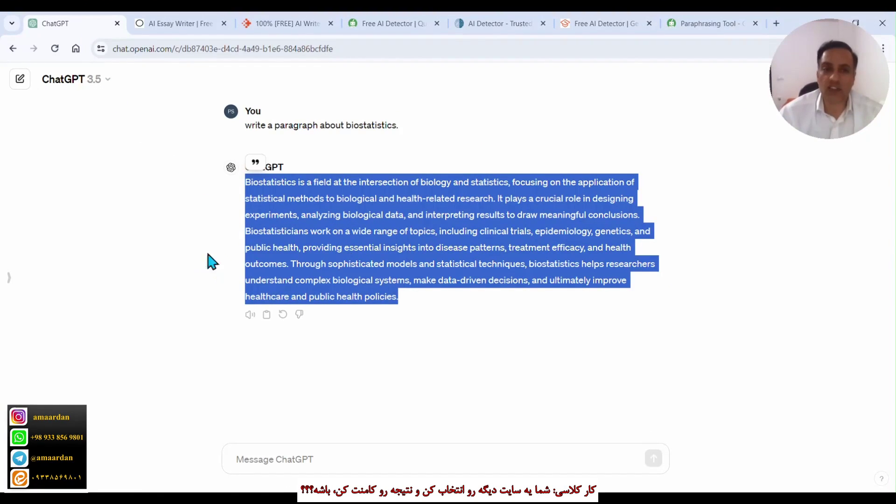
Try to copy the ChatGPT biostatistics paragraph into the QuillBot AI detector.
click(344, 266)
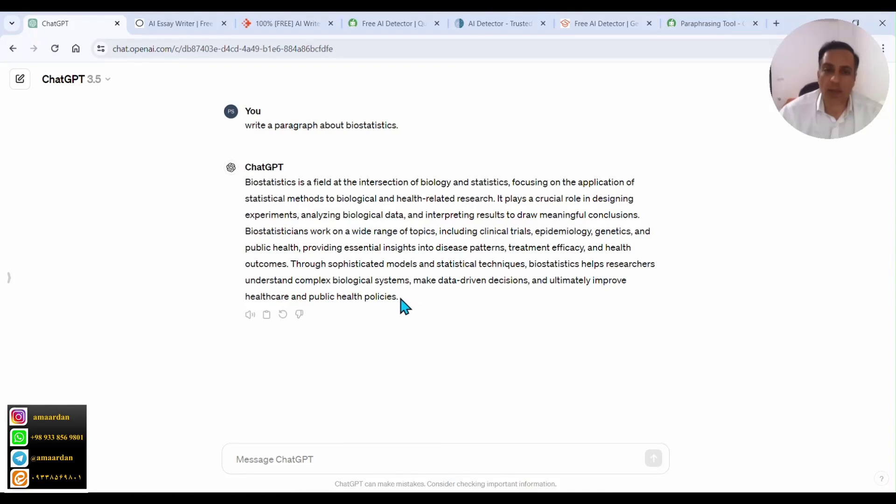
drag(394, 297, 245, 186)
right_click(248, 189)
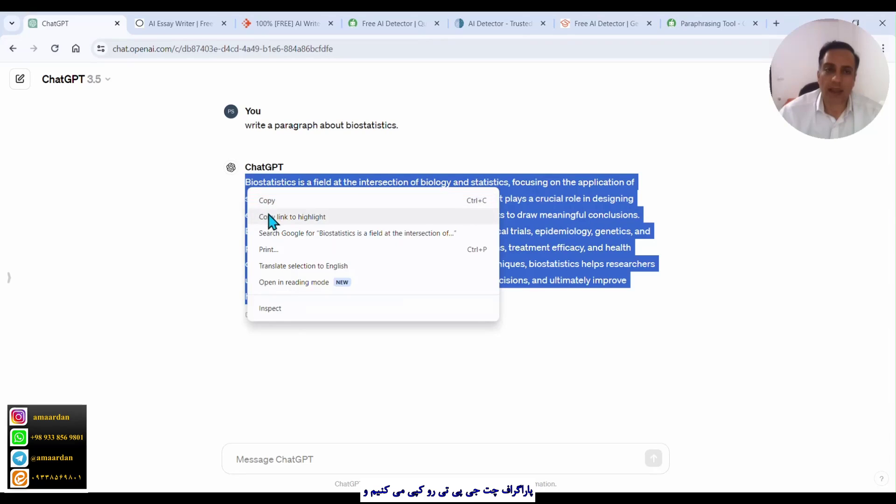
click(265, 201)
right_click(298, 193)
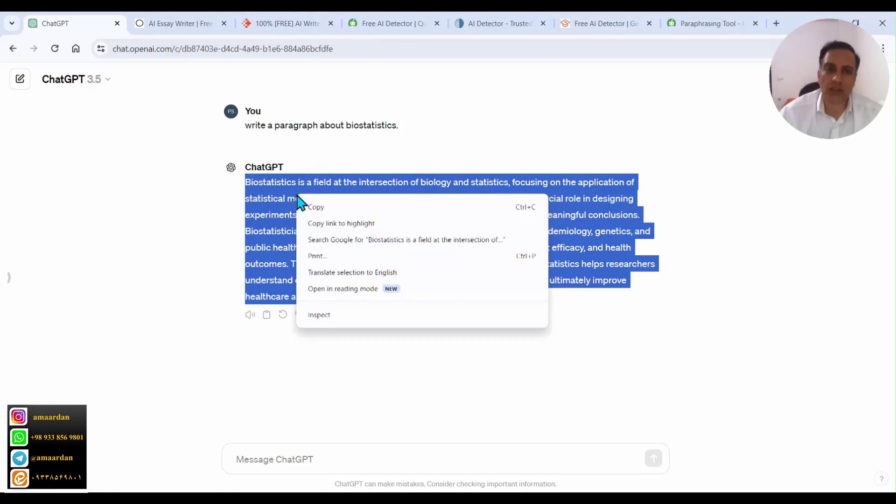
click(308, 204)
click(387, 23)
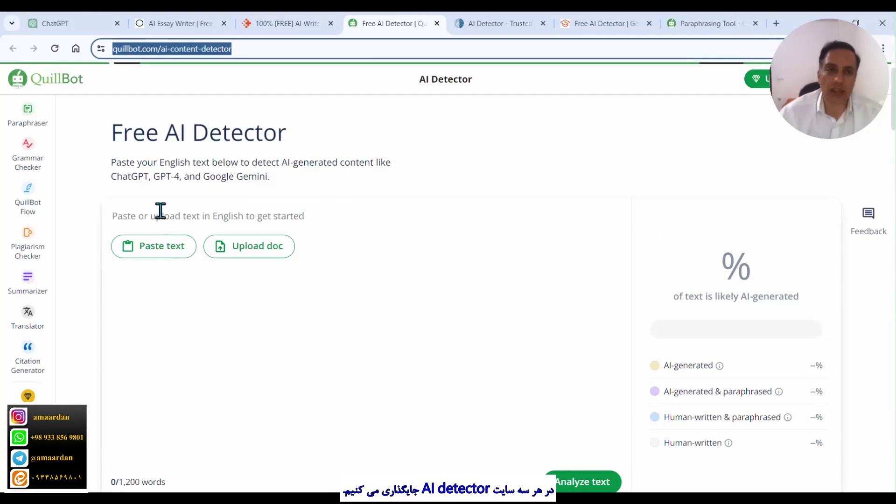
click(164, 244)
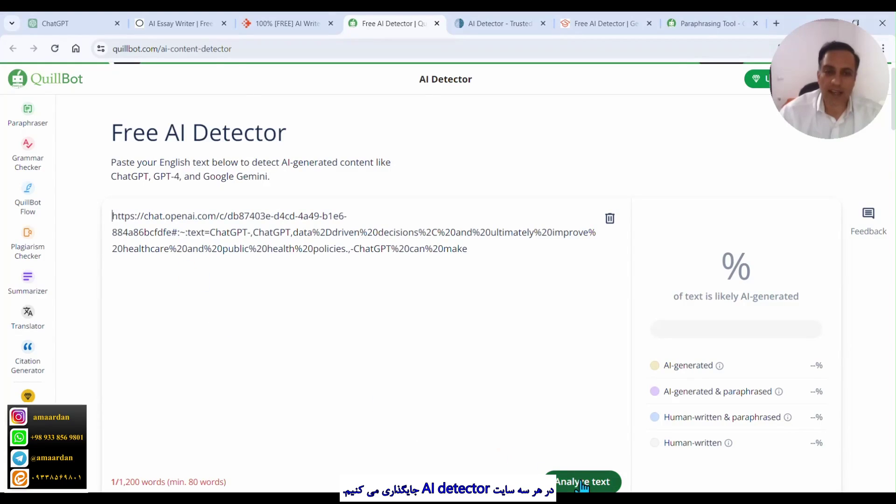
Copy the ChatGPT paragraph's text, replace the link pasted in the QuillBot AI detector with it, and run the analysis.
click(80, 24)
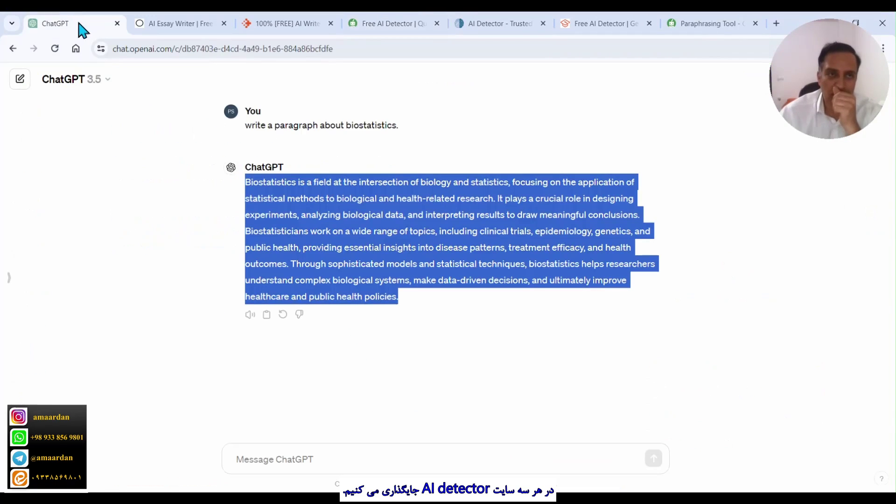
right_click(270, 210)
click(299, 222)
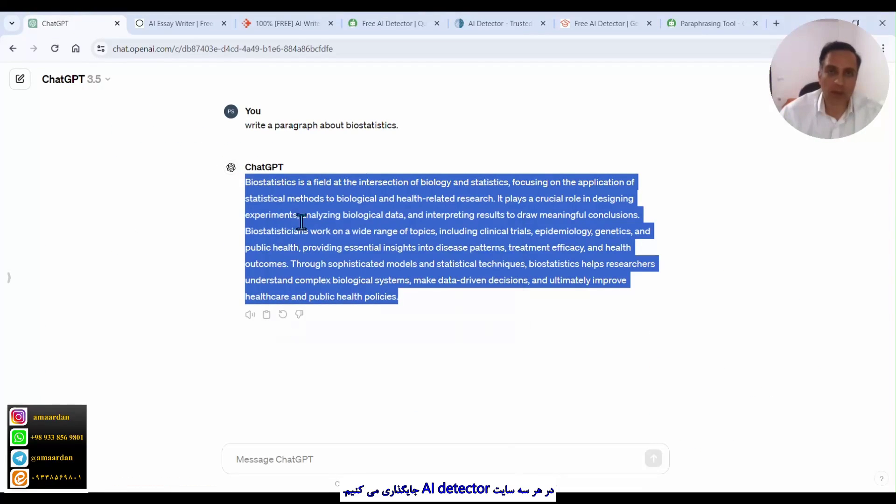
click(485, 26)
click(379, 24)
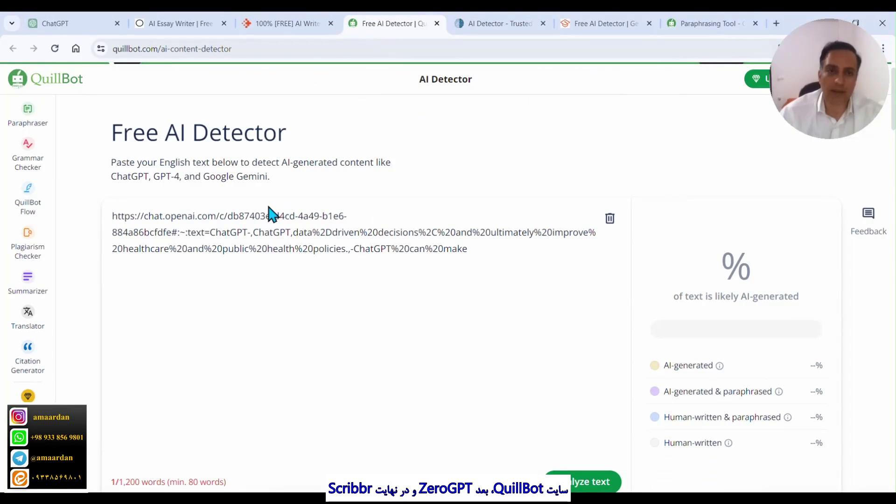
click(609, 218)
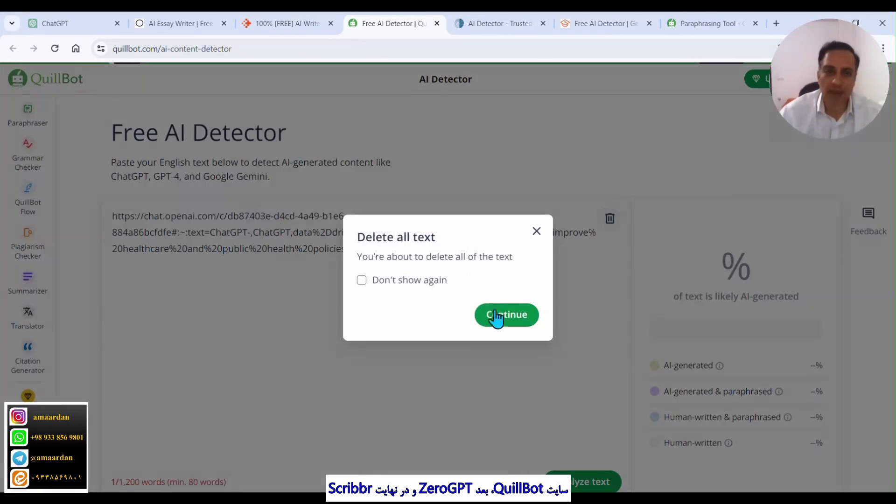
click(495, 315)
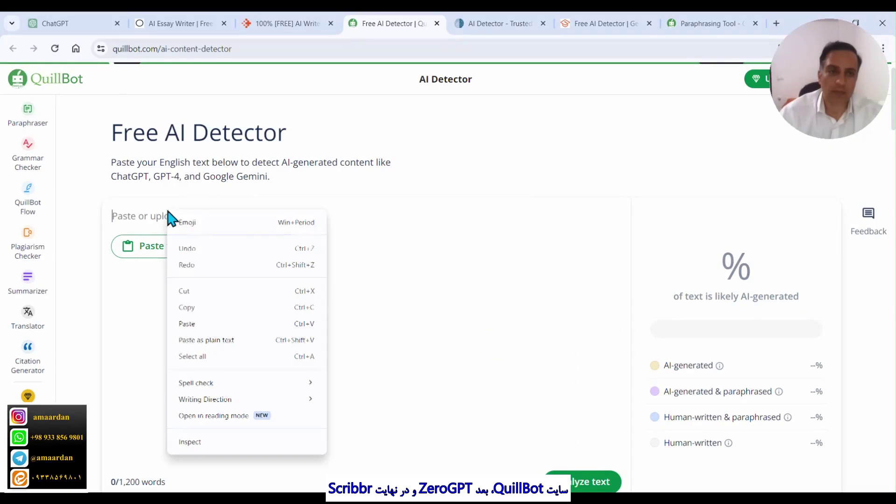
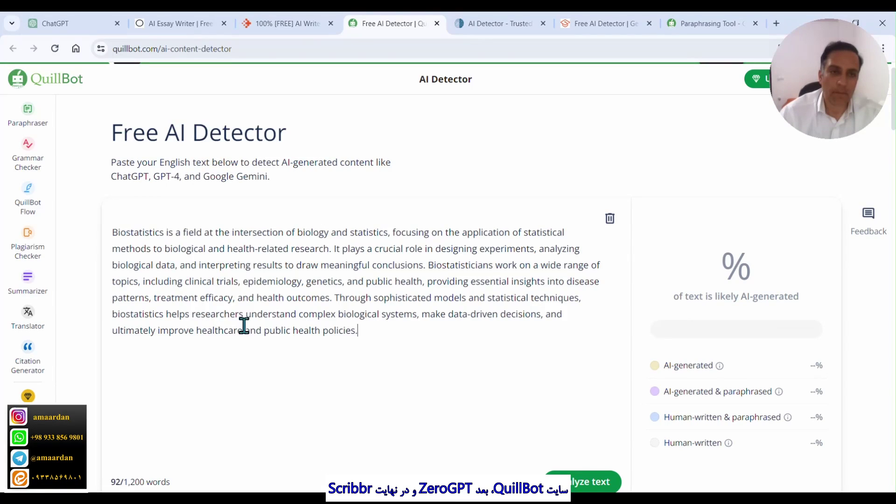
click(583, 482)
Paste the ChatGPT paragraph into the ZeroGPT detector and run the text detection.
click(471, 23)
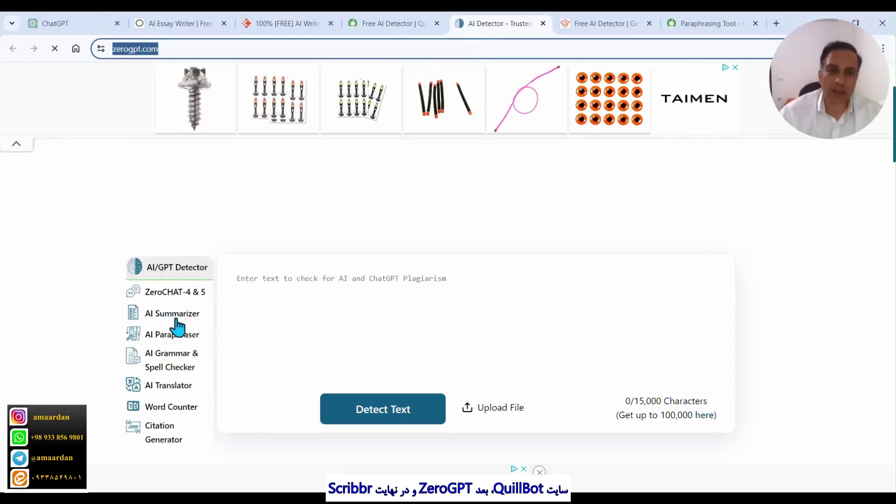
click(260, 280)
right_click(260, 281)
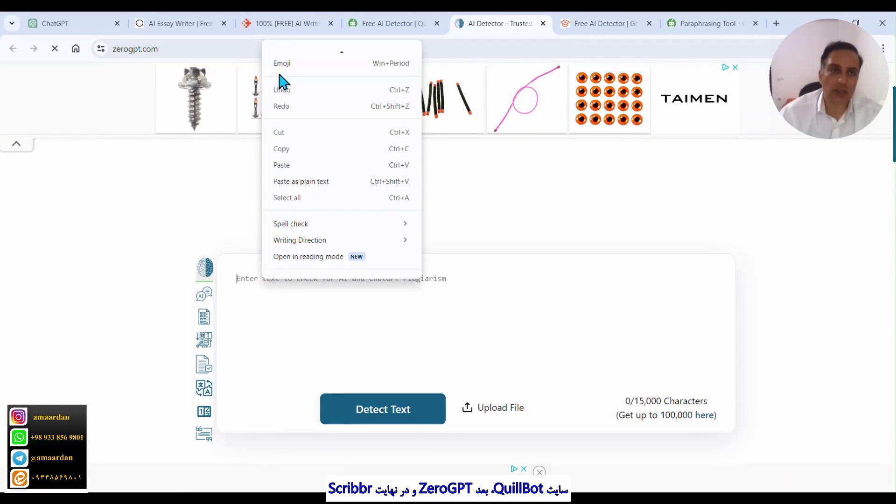
click(290, 155)
click(380, 412)
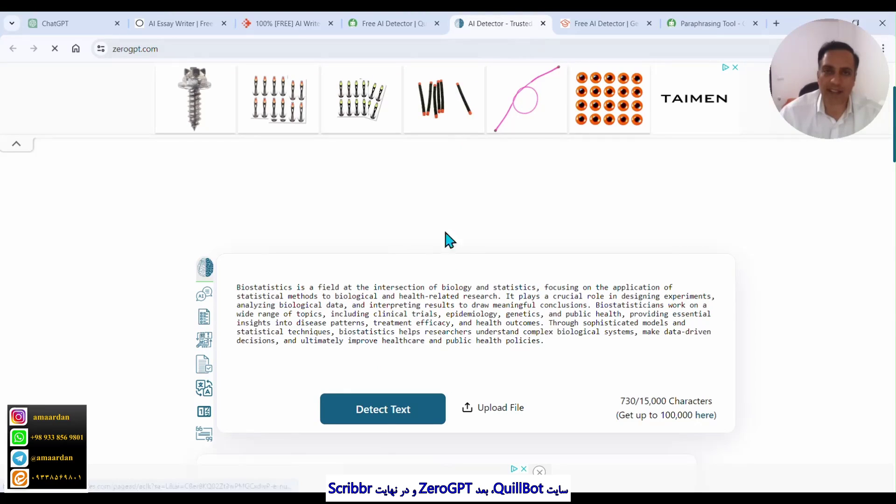
Paste the ChatGPT paragraph into Scribbr's AI content detector and start the check.
click(587, 24)
click(192, 227)
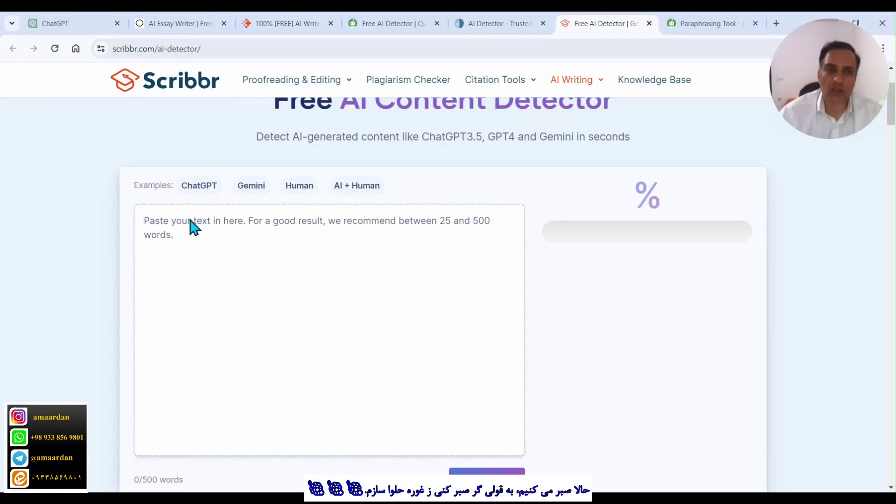
right_click(192, 223)
click(231, 334)
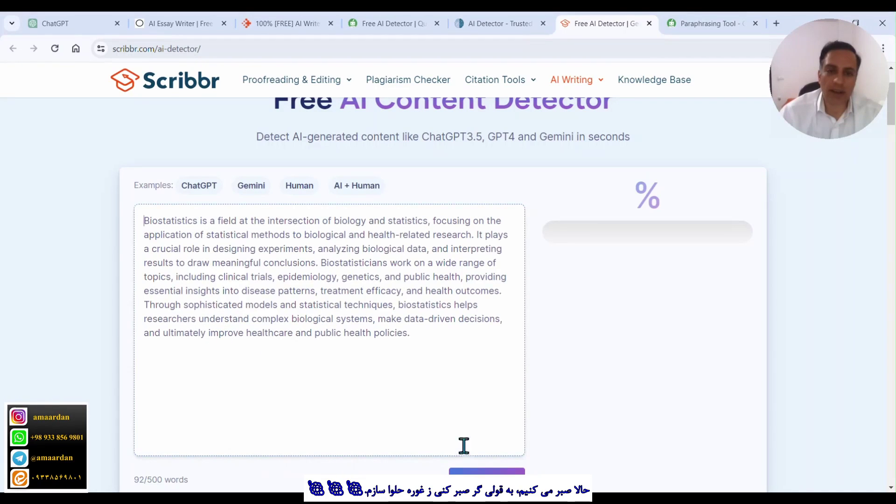
click(486, 480)
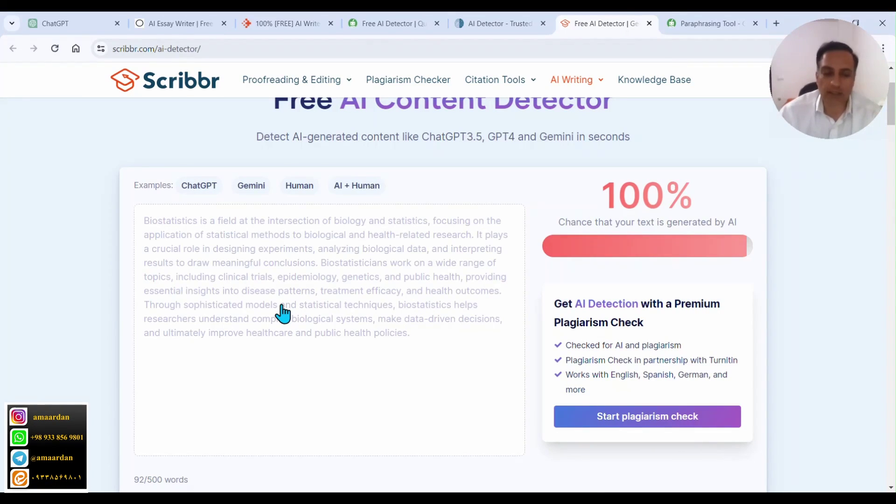
Review the AI-detection results in QuillBot, ZeroGPT and Scribbr, highlighting the verdict on each page.
key(ctrl+4)
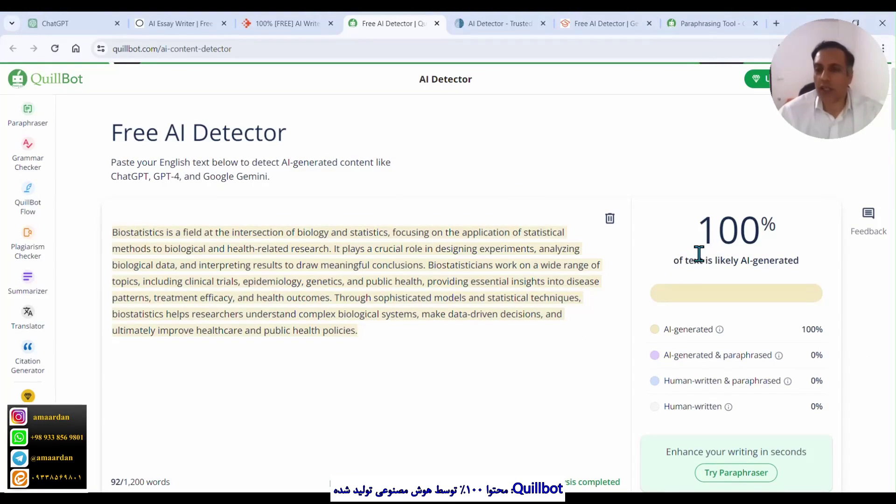
drag(706, 233, 790, 248)
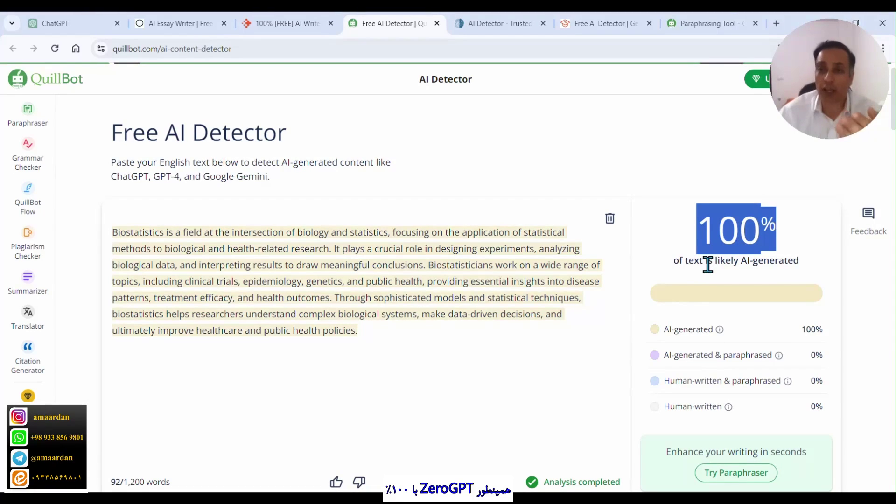
click(491, 24)
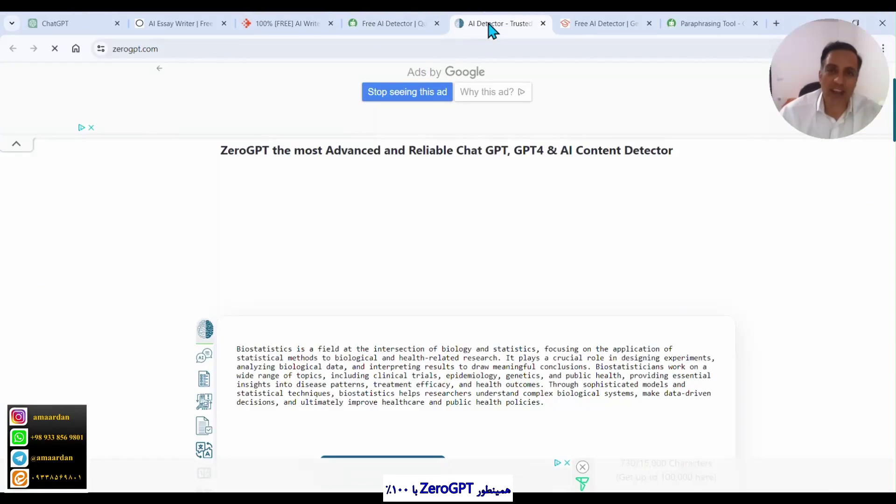
scroll(117, 271, down, 4)
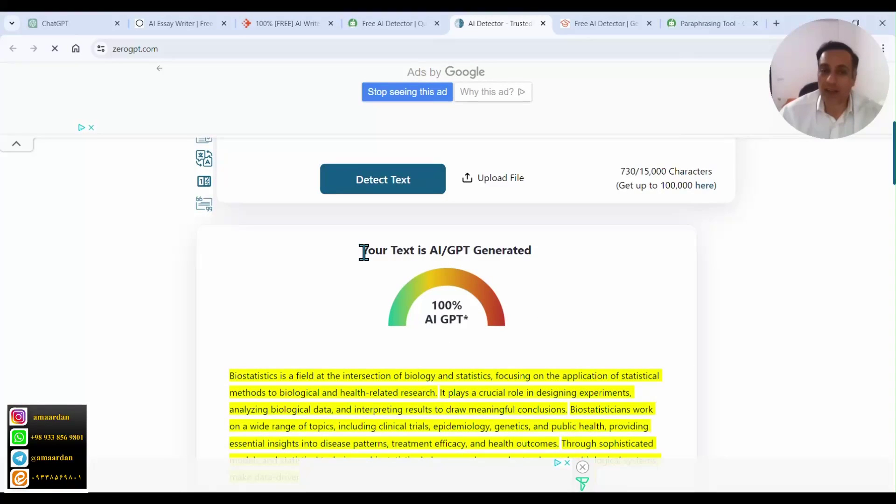
drag(364, 252, 539, 265)
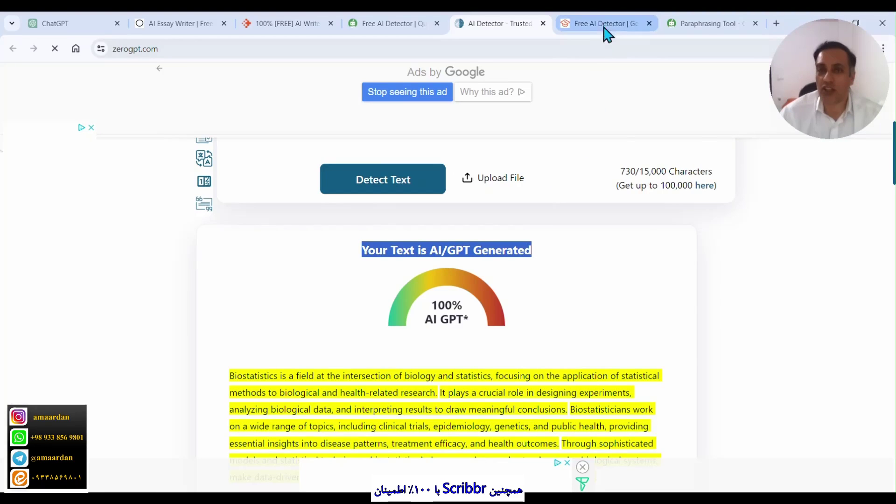
click(578, 24)
mouse_move(600, 80)
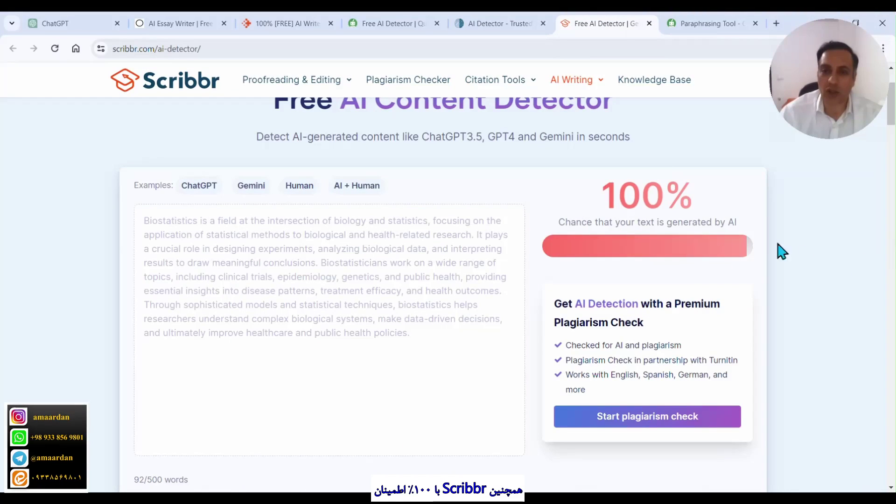
drag(606, 205, 752, 237)
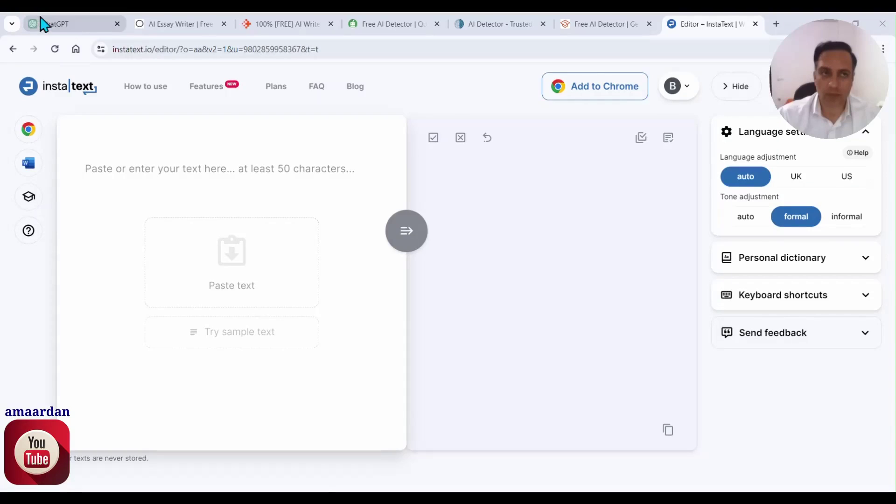
Copy the ChatGPT biostatistics paragraph and paste it into the InstaText editor.
click(56, 29)
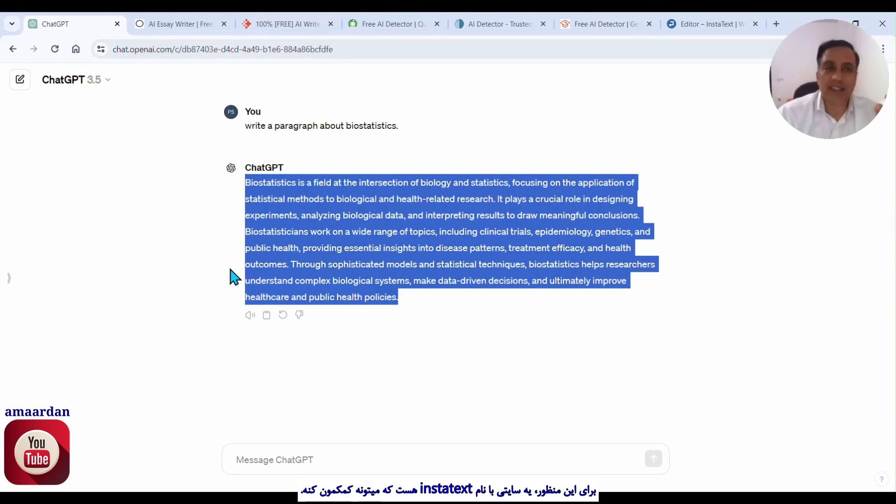
click(712, 26)
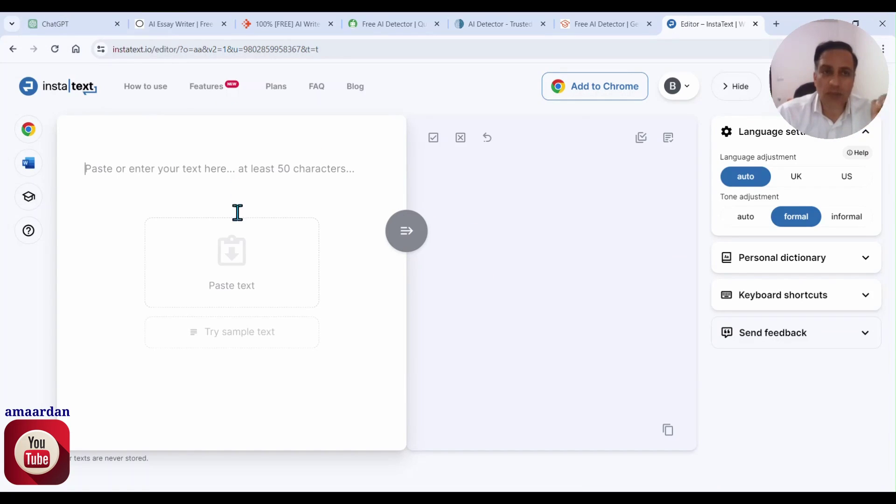
click(64, 25)
right_click(325, 216)
click(334, 219)
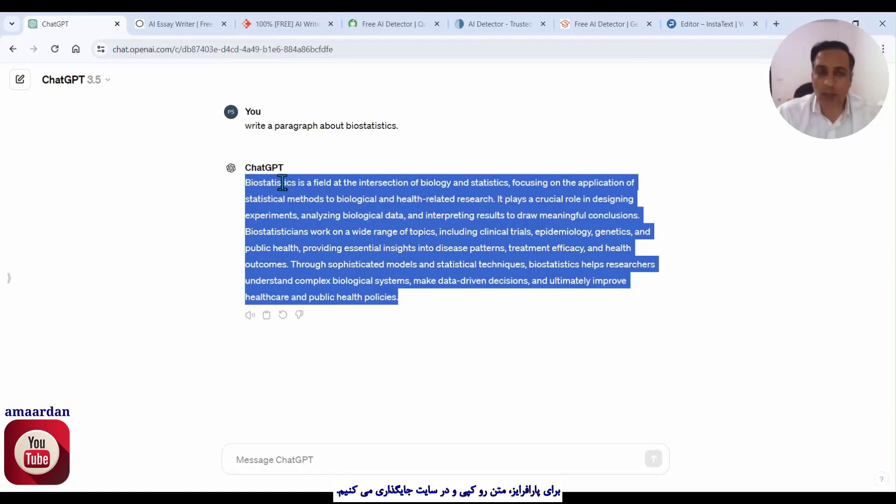
click(720, 23)
right_click(142, 168)
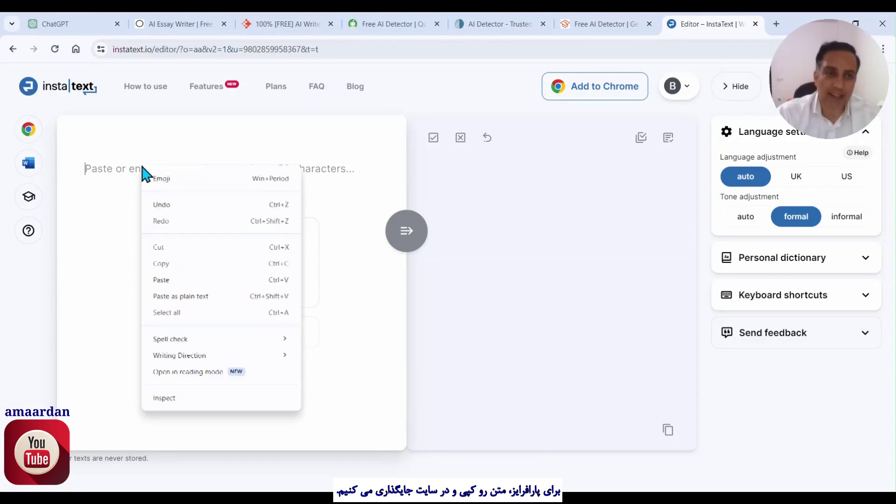
click(178, 280)
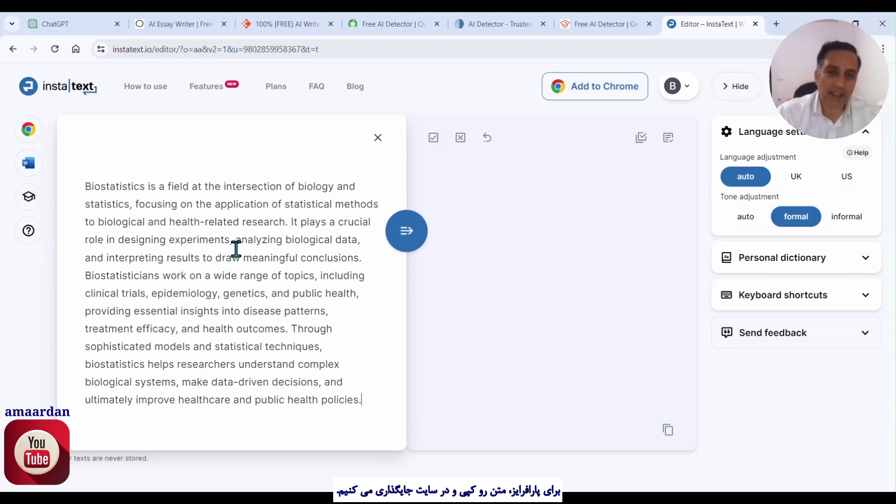
Have InstaText improve the paragraph, accept all suggested changes and copy the improved text.
click(405, 238)
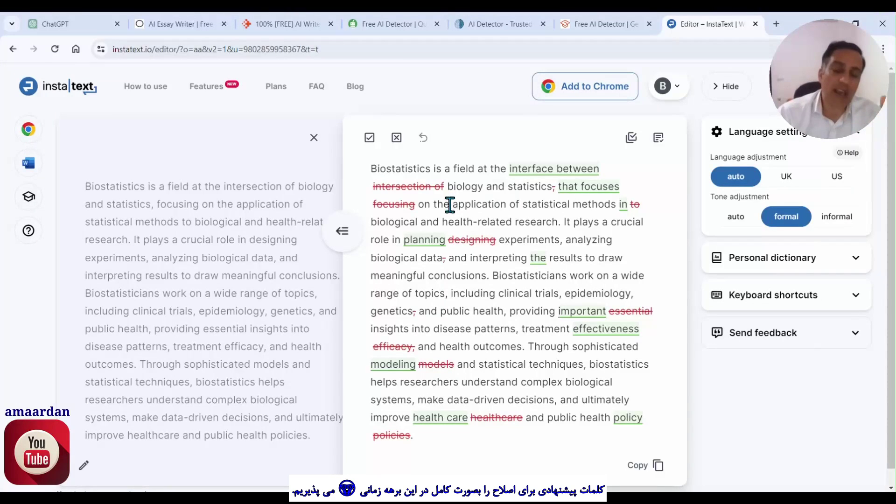
click(629, 140)
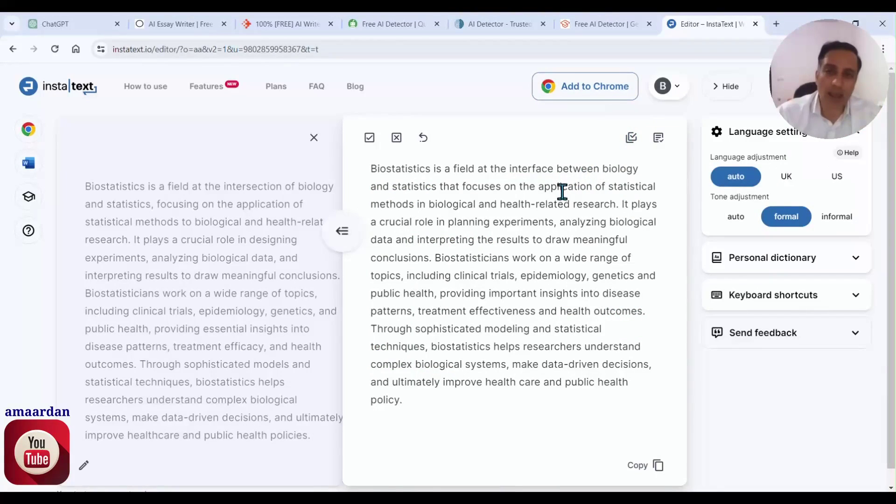
click(649, 466)
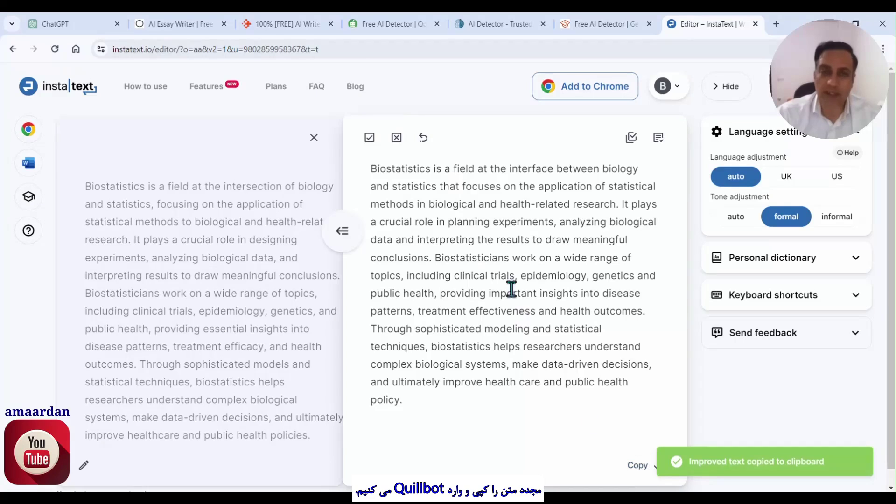
Analyze the InstaText-improved paragraph in the QuillBot AI detector and highlight the human-written share in the result.
click(376, 24)
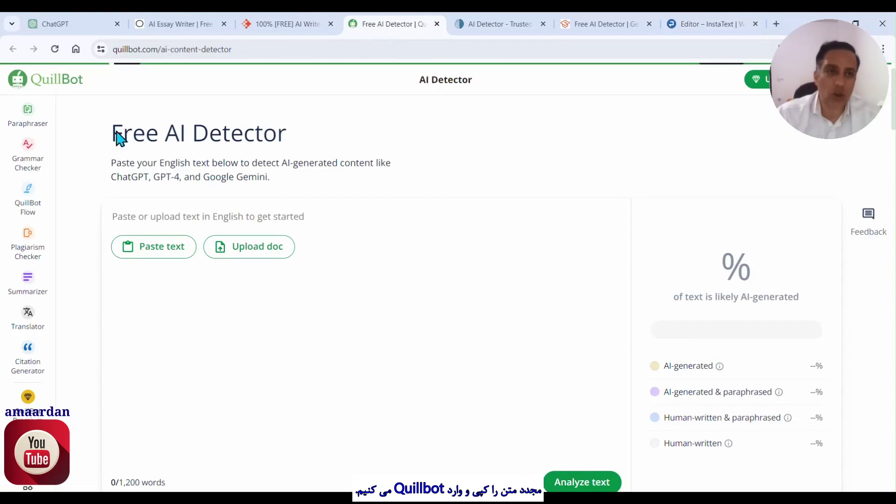
right_click(147, 222)
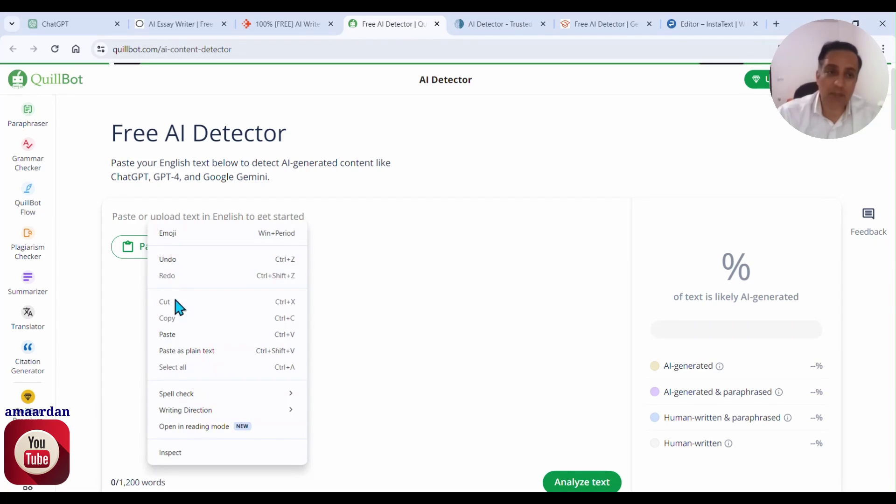
click(167, 335)
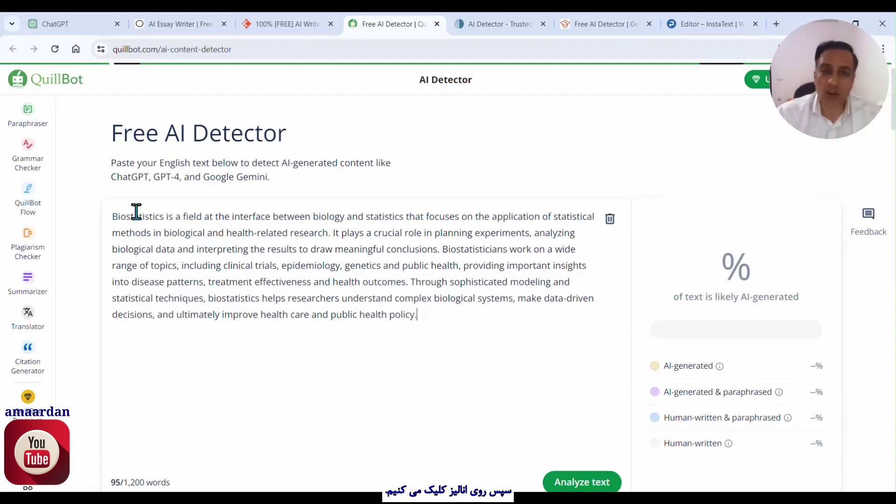
click(578, 483)
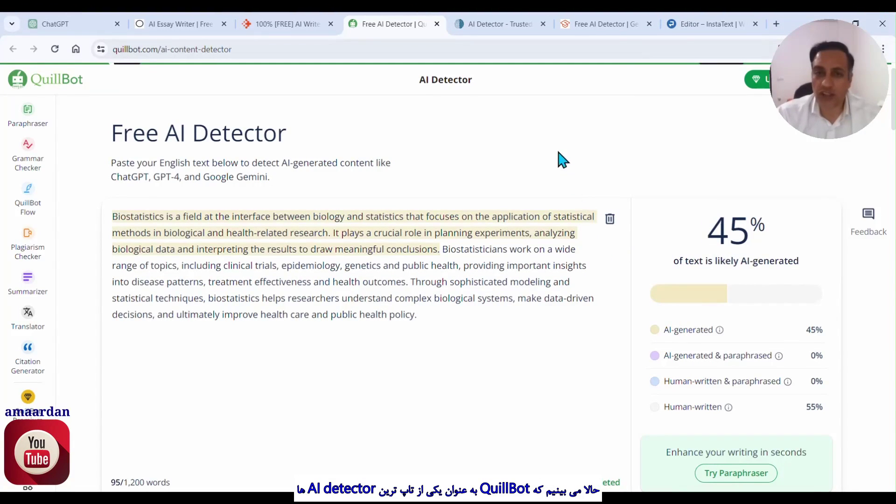
scroll(560, 161, down, 1)
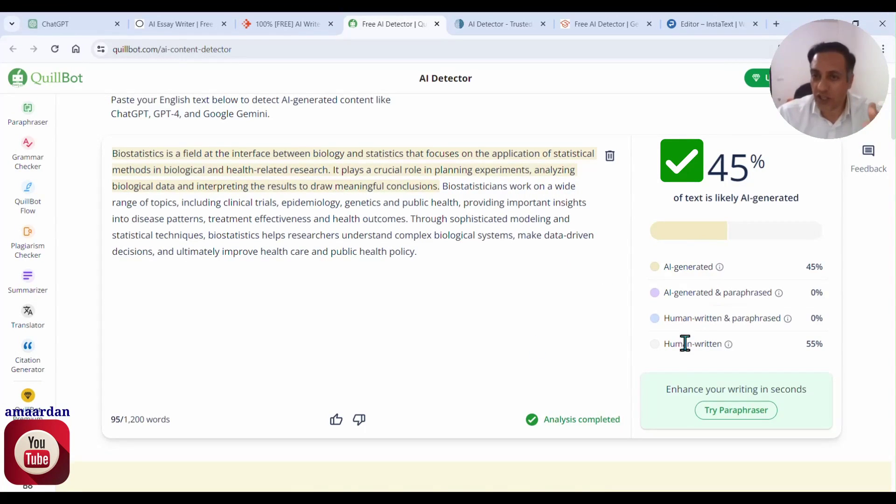
drag(664, 343, 829, 348)
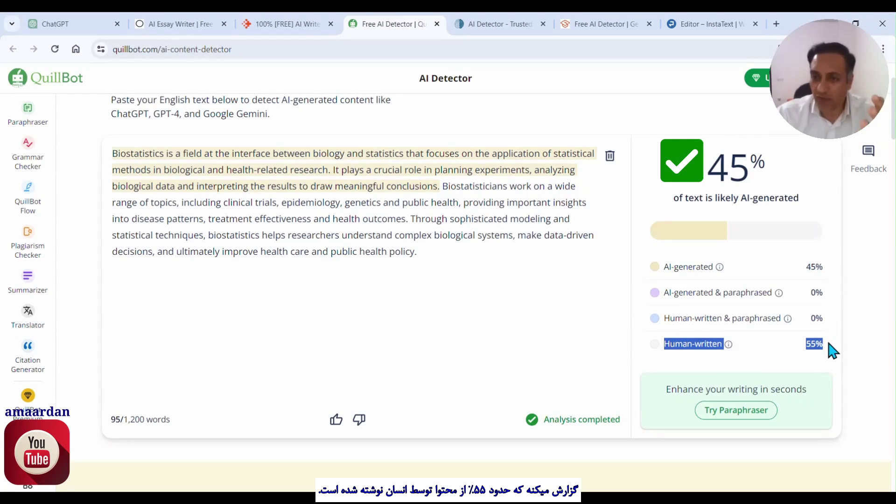